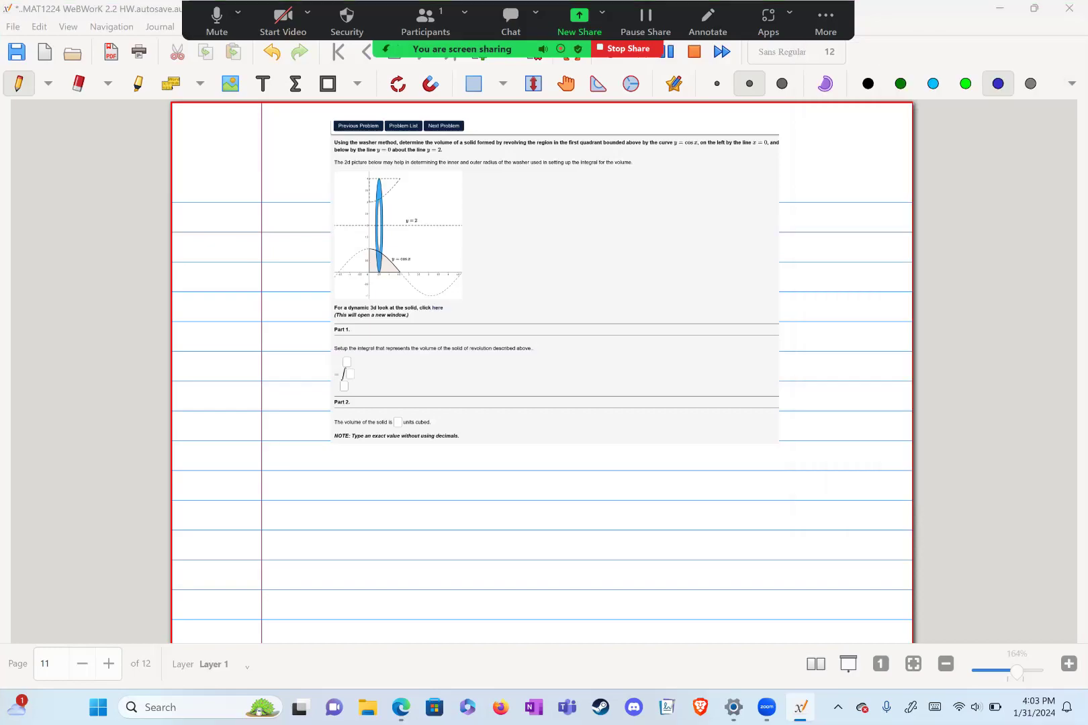
- Circle "Using the washer method" in blue and dot the region's two endpoints on the x-axis
scroll(543, 369, "up", 1)
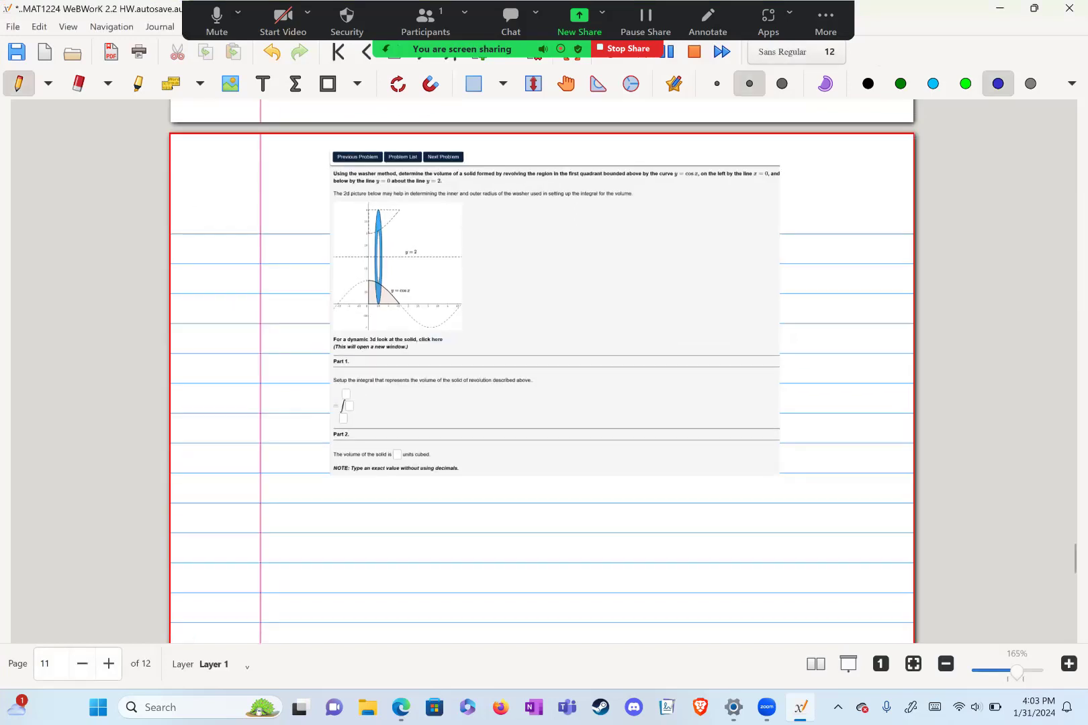
left_click_drag(390, 166, 408, 168)
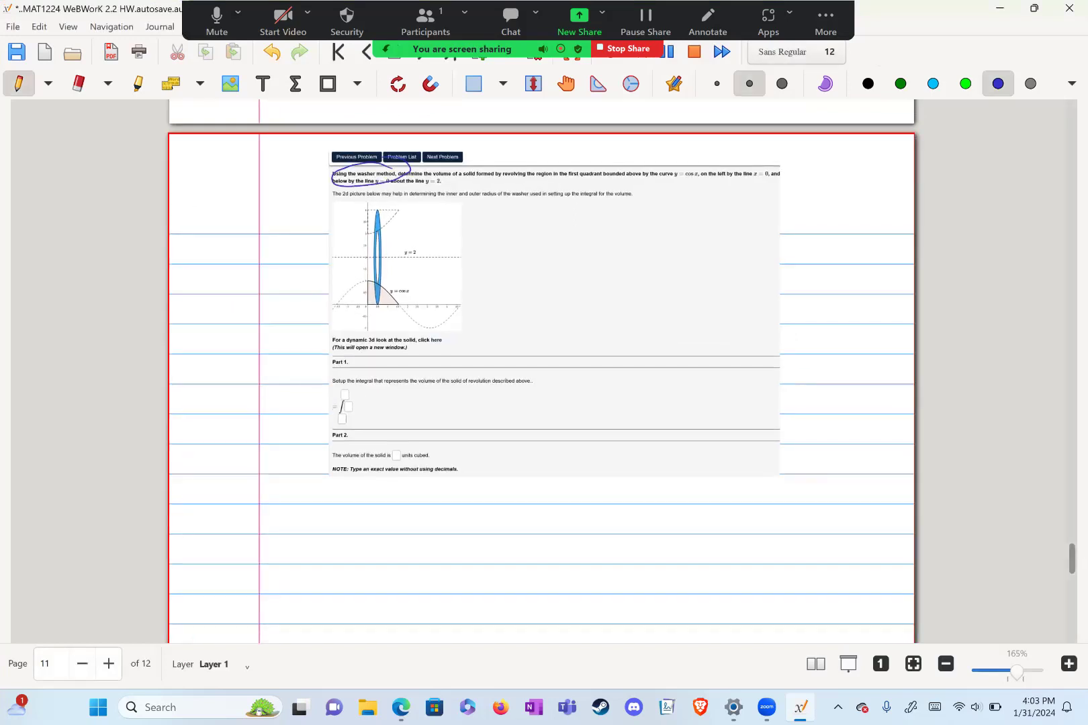
scroll(524, 401, "up", 5)
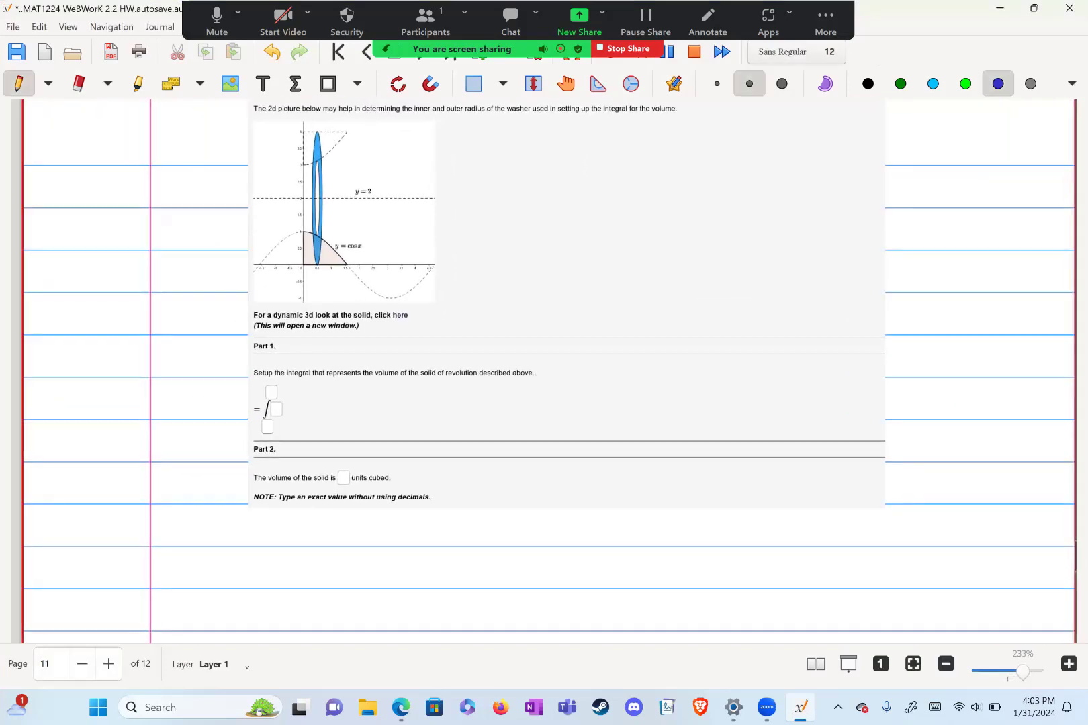
left_click(347, 266)
left_click(301, 265)
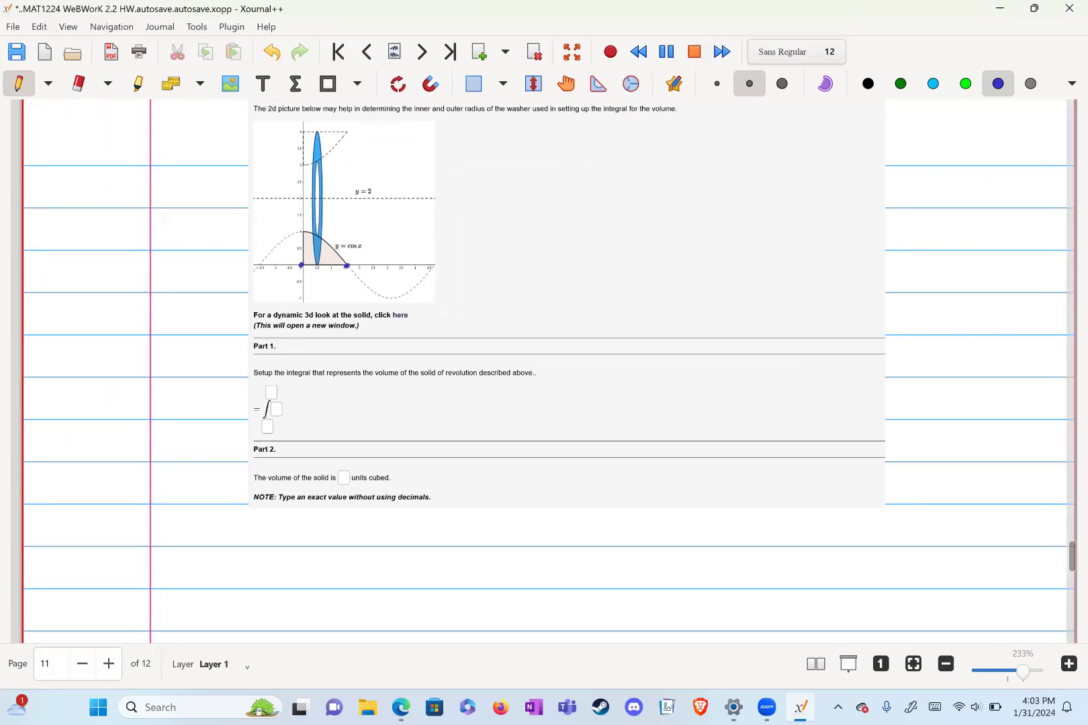
scroll(470, 523, "down", 2)
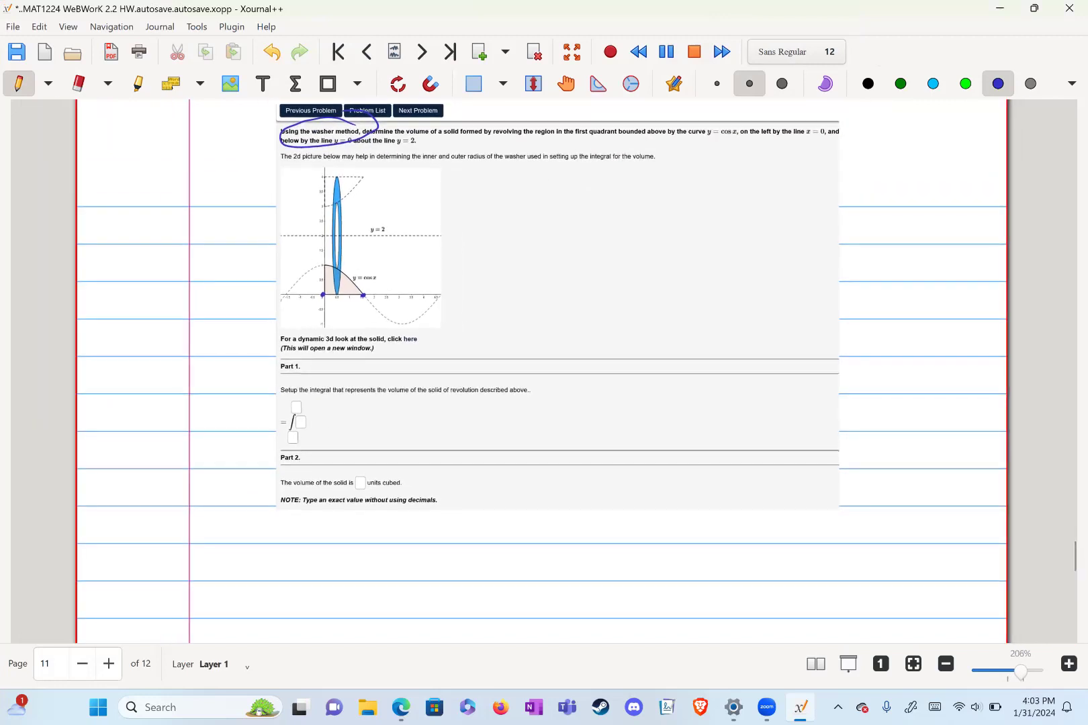
- Write π∫ with upper limit π/2 beside the graph, and underline the curve and left boundary in the problem
mouse_move(461, 210)
left_mouse_down()
mouse_move(474, 203)
mouse_move(476, 219)
left_mouse_up()
left_click_drag(467, 208, 472, 245)
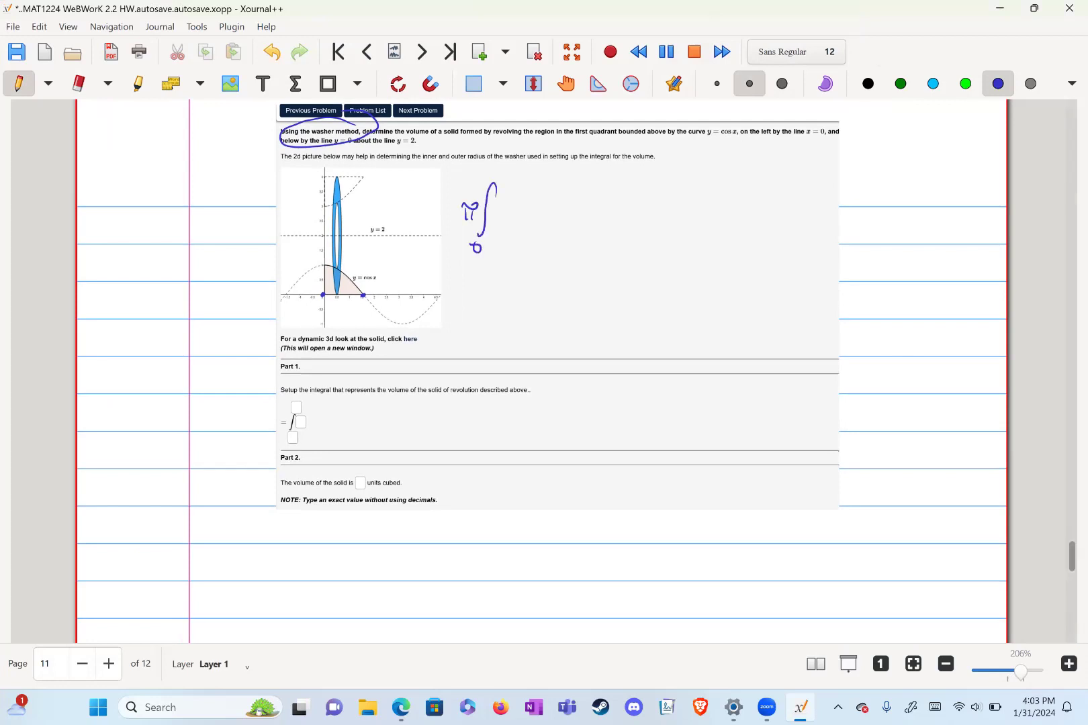
mouse_move(474, 168)
left_mouse_down()
mouse_move(491, 164)
mouse_move(476, 179)
left_mouse_up()
mouse_move(487, 167)
left_mouse_down()
mouse_move(490, 177)
mouse_move(509, 175)
left_mouse_up()
left_click_drag(670, 145, 820, 139)
left_click_drag(282, 155, 430, 152)
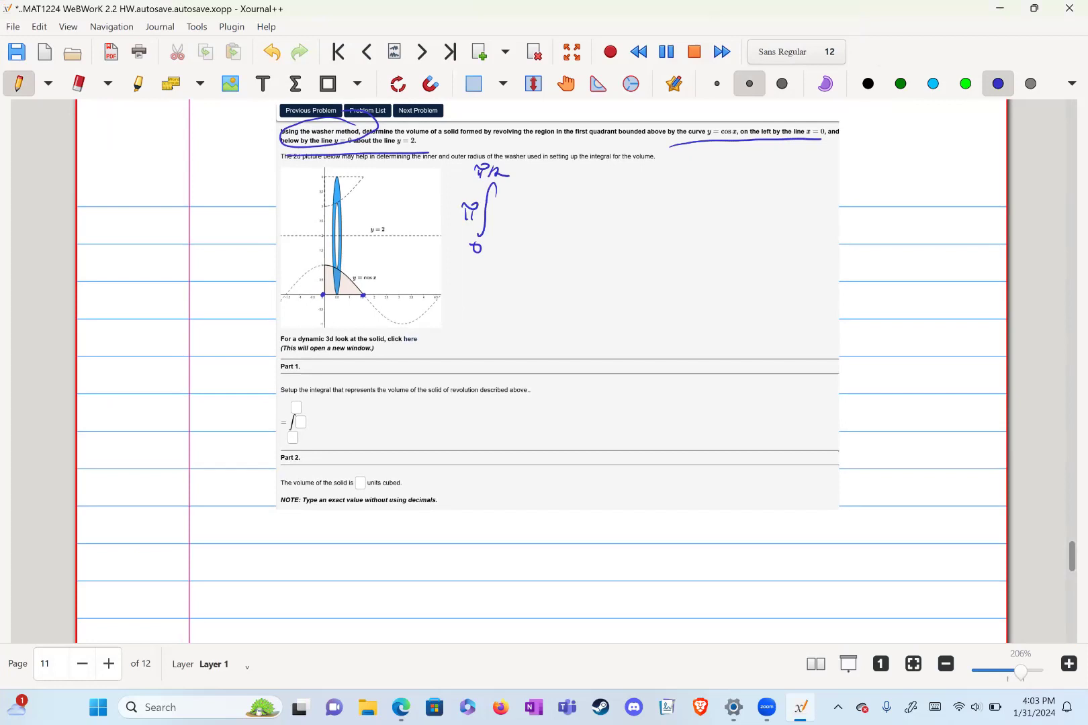
- Write the integrand (2)² − (2 − cos(x))² dx
mouse_move(516, 202)
left_mouse_down()
mouse_move(511, 220)
mouse_move(539, 216)
left_mouse_up()
mouse_move(539, 201)
left_mouse_down()
mouse_move(543, 223)
mouse_move(559, 199)
left_mouse_up()
mouse_move(564, 214)
left_mouse_down()
mouse_move(581, 211)
mouse_move(602, 230)
mouse_move(630, 225)
left_mouse_up()
left_click_drag(637, 213, 662, 223)
mouse_move(674, 215)
left_mouse_down()
mouse_move(689, 228)
mouse_move(709, 224)
left_mouse_up()
mouse_move(719, 210)
left_mouse_down()
mouse_move(704, 227)
mouse_move(725, 229)
left_mouse_up()
mouse_move(730, 198)
left_mouse_down()
mouse_move(735, 232)
mouse_move(756, 197)
mouse_move(772, 229)
mouse_move(791, 230)
left_mouse_up()
left_click_drag(789, 215, 776, 230)
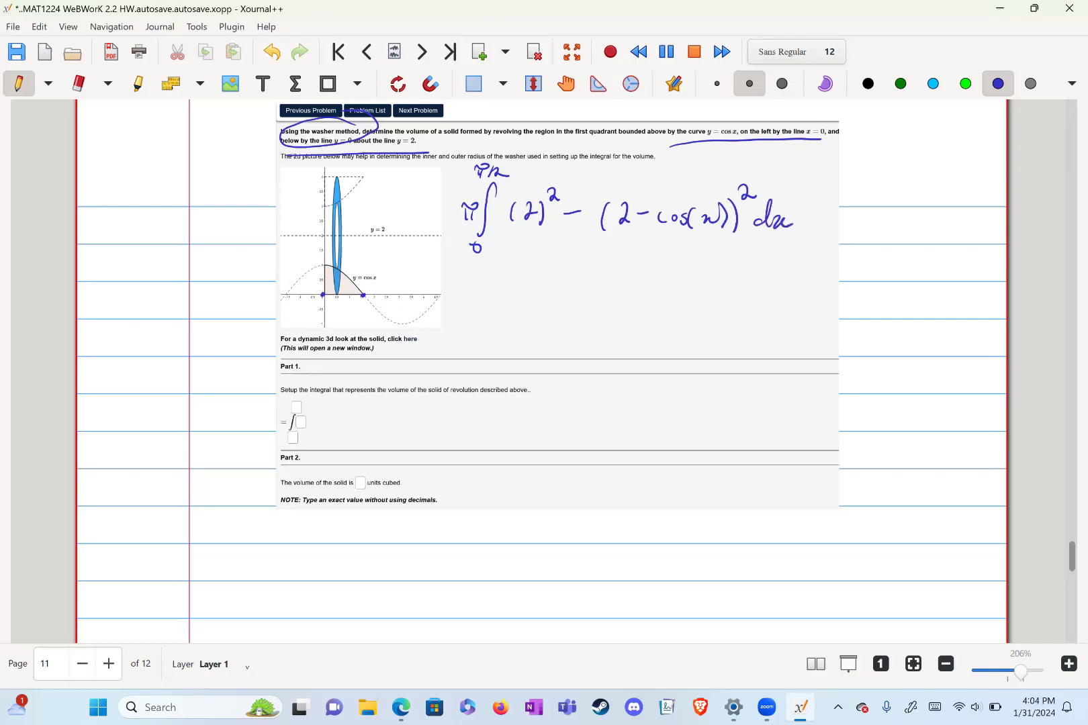
- Start the expanded line below with = π∫₀^{π/2} 4 −
left_click_drag(450, 295, 461, 294)
mouse_move(451, 300)
left_mouse_down()
mouse_move(485, 308)
mouse_move(505, 291)
mouse_move(499, 321)
left_mouse_up()
mouse_move(505, 328)
left_mouse_down()
mouse_move(500, 336)
mouse_move(507, 329)
left_mouse_up()
left_click_drag(498, 253, 516, 266)
mouse_move(516, 260)
left_mouse_down()
mouse_move(545, 312)
mouse_move(605, 302)
mouse_move(604, 316)
mouse_move(653, 302)
mouse_move(651, 318)
mouse_move(677, 302)
left_mouse_up()
- Finish the expansion as (4 − 4cos x + cos²x) dx
mouse_move(689, 301)
left_mouse_down()
mouse_move(682, 314)
mouse_move(724, 310)
left_mouse_up()
mouse_move(717, 304)
left_mouse_down()
mouse_move(717, 318)
mouse_move(732, 314)
left_mouse_up()
left_click_drag(744, 303, 751, 315)
left_click_drag(764, 288, 772, 299)
left_click_drag(769, 302, 786, 320)
mouse_move(805, 306)
left_mouse_down()
mouse_move(799, 315)
mouse_move(810, 317)
left_mouse_up()
left_click_drag(812, 305, 817, 317)
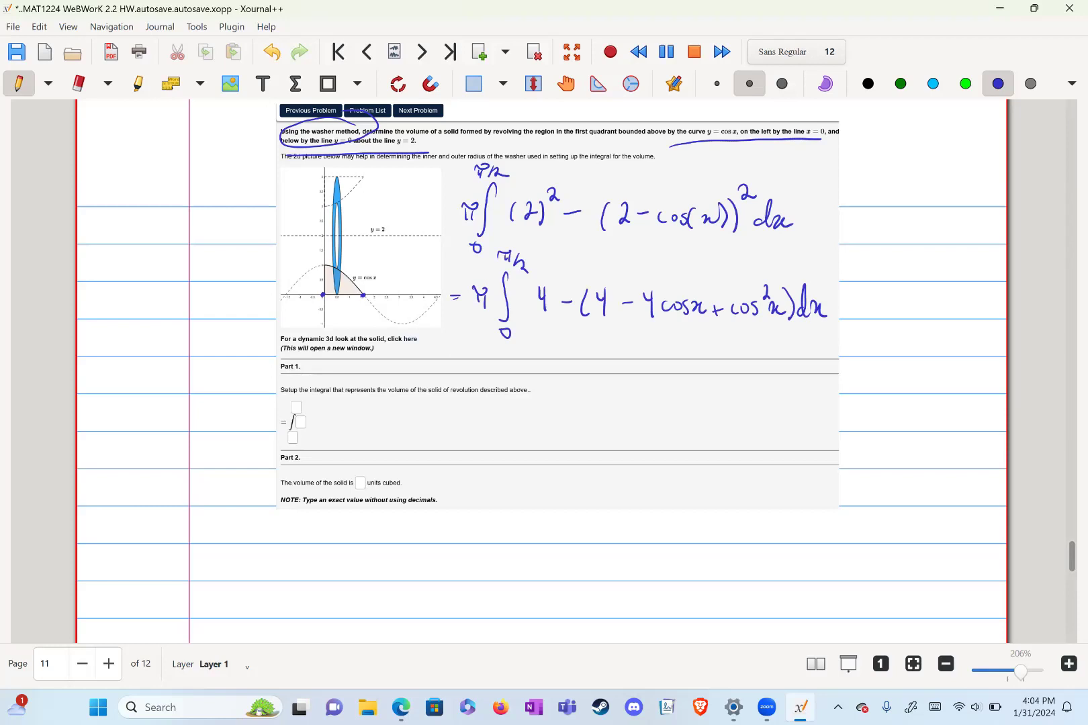
- Below the problem, begin the rewritten integral π∫₀^{π/2} 4
scroll(542, 372, "down", 5)
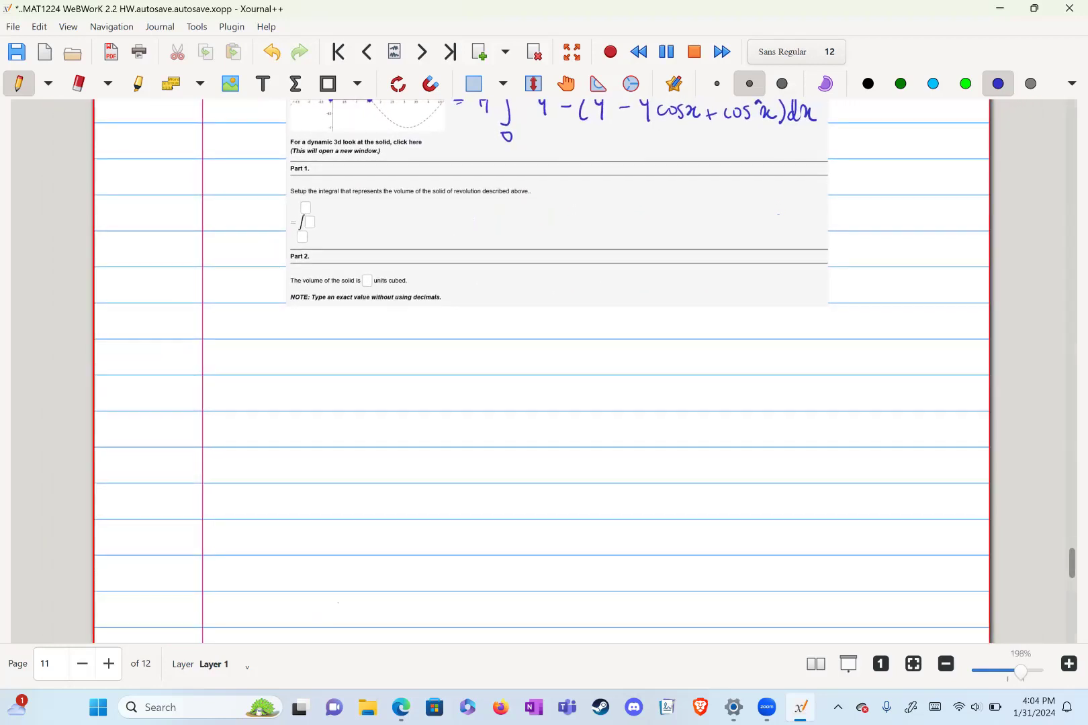
mouse_move(225, 348)
left_mouse_down()
mouse_move(242, 346)
mouse_move(235, 363)
mouse_move(260, 394)
left_mouse_up()
left_click_drag(239, 306, 253, 317)
left_click_drag(263, 311, 297, 360)
mouse_move(297, 346)
left_mouse_down()
mouse_move(296, 369)
mouse_move(308, 371)
left_mouse_up()
left_click_drag(319, 359, 321, 358)
- Continue the integrand with −(4 − 4cos x
mouse_move(341, 348)
left_mouse_down()
mouse_move(337, 374)
mouse_move(364, 363)
left_mouse_up()
mouse_move(361, 350)
left_mouse_down()
mouse_move(361, 373)
mouse_move(410, 365)
left_mouse_up()
left_click_drag(407, 352, 405, 372)
mouse_move(423, 360)
left_mouse_down()
mouse_move(421, 370)
mouse_move(458, 369)
left_mouse_up()
left_click_drag(451, 358, 448, 372)
left_click_drag(467, 359, 525, 362)
- Replace cos²x with (1 + cos(2x))/2 and close the integrand
left_click_drag(522, 358, 550, 365)
left_click_drag(557, 356, 562, 368)
mouse_move(579, 346)
left_mouse_down()
mouse_move(576, 365)
mouse_move(592, 367)
left_mouse_up()
left_click_drag(584, 357, 596, 364)
left_click_drag(606, 346, 606, 370)
mouse_move(507, 380)
left_mouse_down()
mouse_move(594, 375)
mouse_move(558, 402)
left_mouse_up()
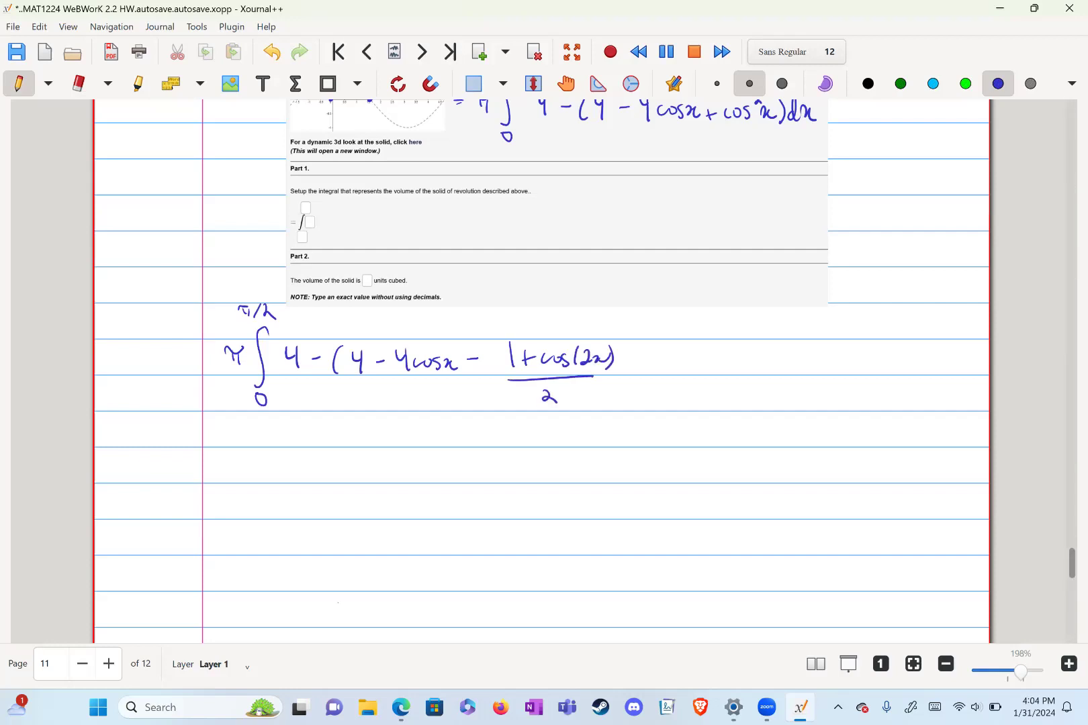
left_click_drag(635, 350, 635, 385)
mouse_move(662, 363)
left_mouse_down()
mouse_move(656, 373)
mouse_move(676, 374)
left_mouse_up()
left_click_drag(676, 366, 684, 374)
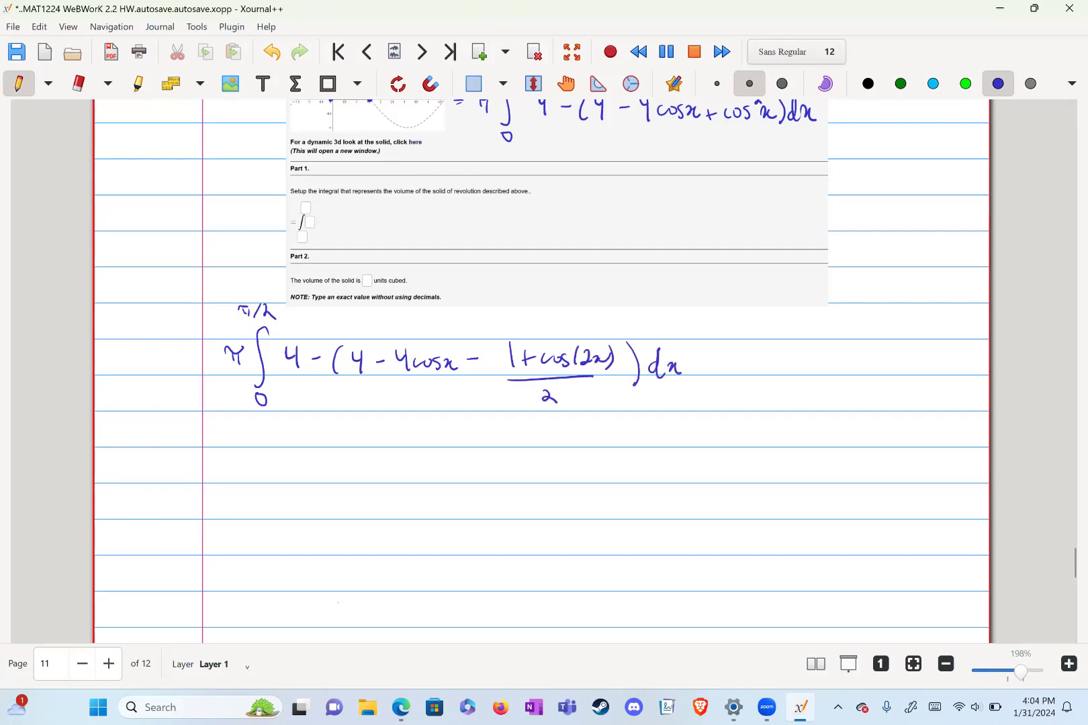
- Cross out the two 4s that cancel
scroll(537, 369, "down", 3)
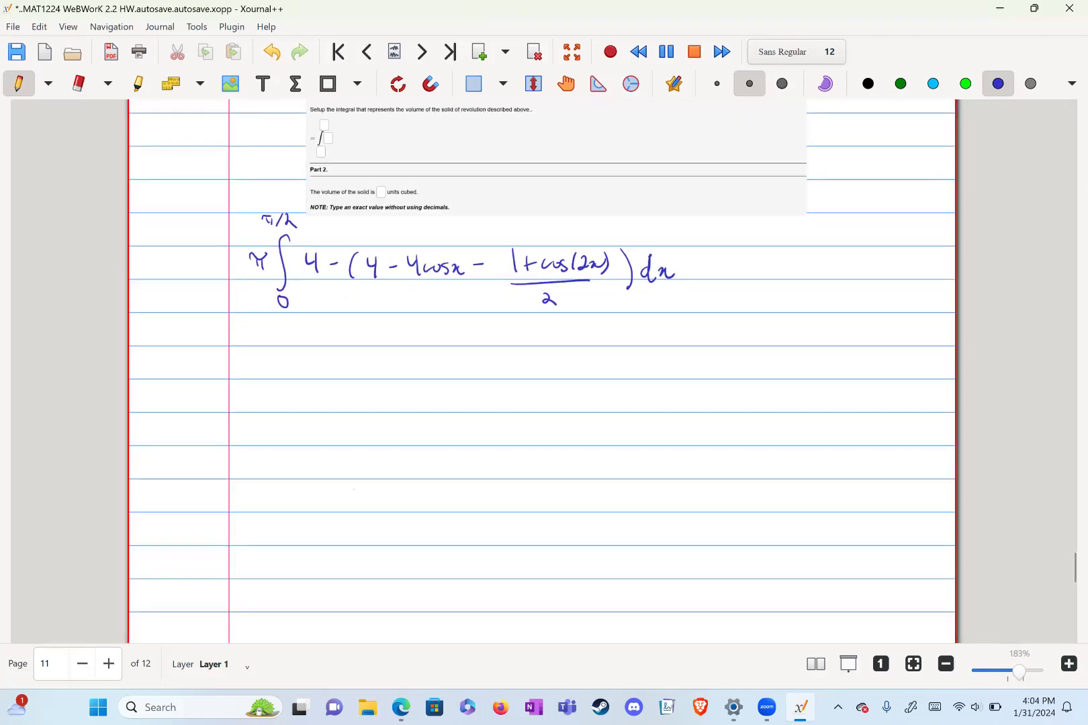
left_click_drag(302, 276, 344, 244)
left_click_drag(361, 280, 388, 254)
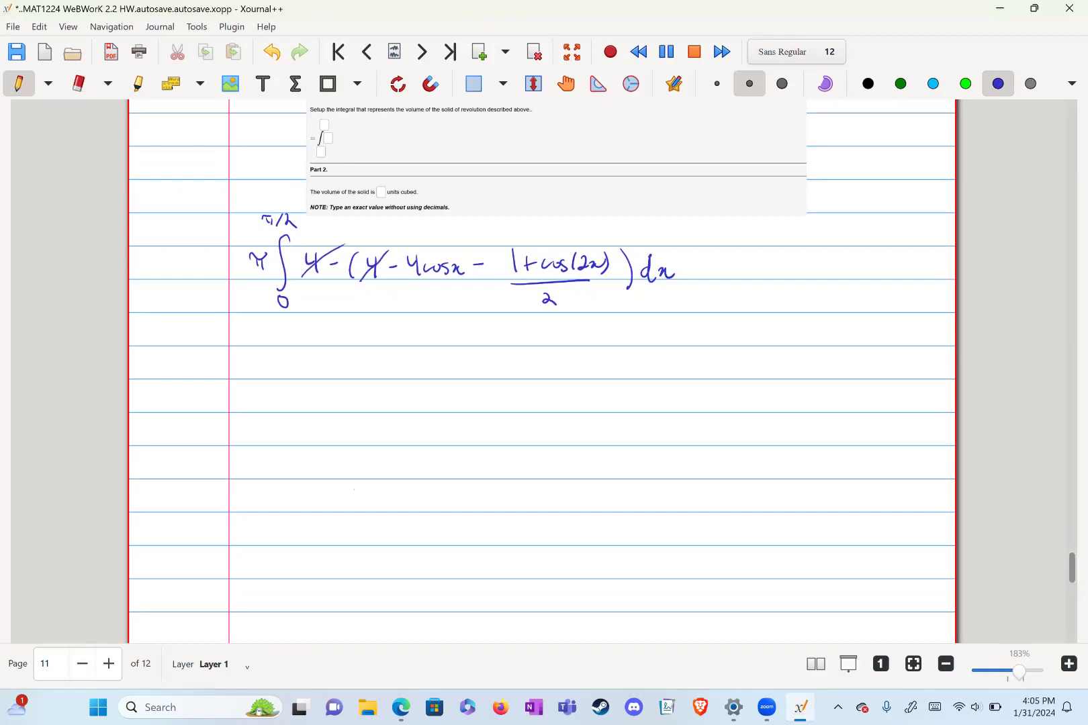
- Write the simplified integrand 4cos x + (1 + cos 2x)/2 underneath
mouse_move(333, 348)
left_mouse_down()
mouse_move(345, 373)
mouse_move(377, 373)
left_mouse_up()
left_click_drag(382, 361, 390, 371)
mouse_move(396, 363)
left_mouse_down()
mouse_move(388, 373)
mouse_move(442, 373)
left_mouse_up()
left_click_drag(462, 367, 472, 367)
mouse_move(467, 361)
left_mouse_down()
mouse_move(466, 374)
mouse_move(485, 373)
left_mouse_up()
mouse_move(493, 363)
left_mouse_down()
mouse_move(502, 373)
mouse_move(531, 367)
left_mouse_up()
left_click_drag(530, 363, 546, 369)
left_click_drag(430, 382, 554, 379)
left_click_drag(485, 392, 507, 402)
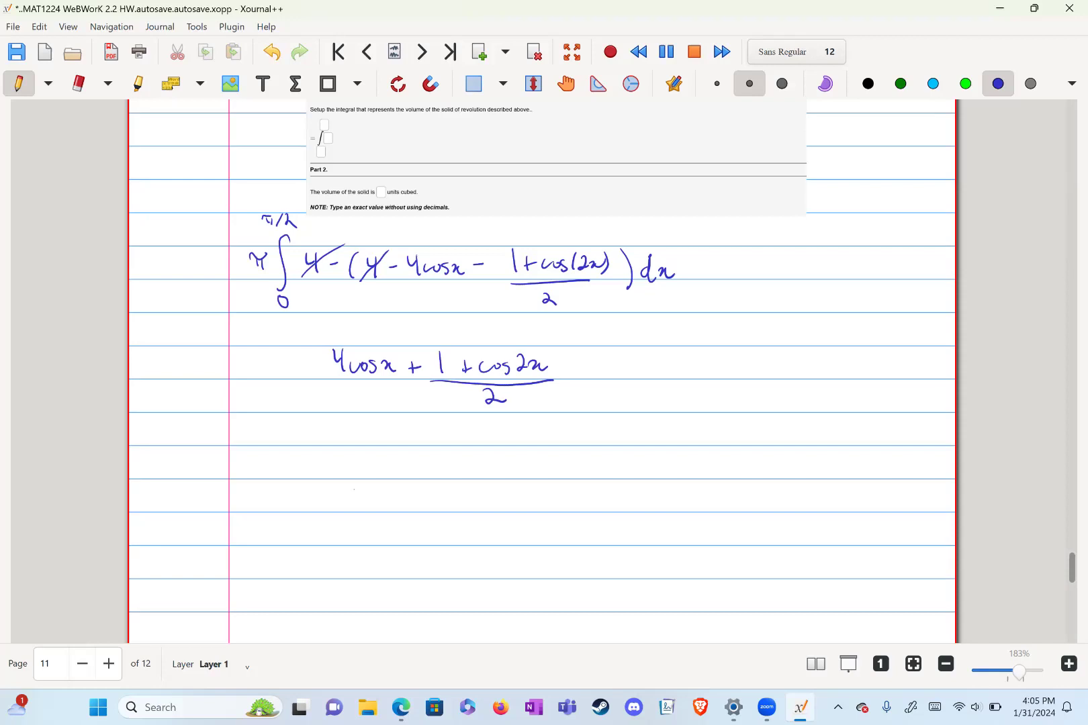
- Add the leading π, an integral sign from 0 to π/2, and dx
left_click_drag(315, 329, 305, 399)
left_click_drag(304, 304, 318, 303)
left_click_drag(309, 306, 324, 315)
left_click_drag(326, 309, 345, 317)
mouse_move(268, 358)
left_mouse_down()
mouse_move(286, 354)
mouse_move(275, 368)
left_mouse_up()
left_click_drag(282, 354, 284, 371)
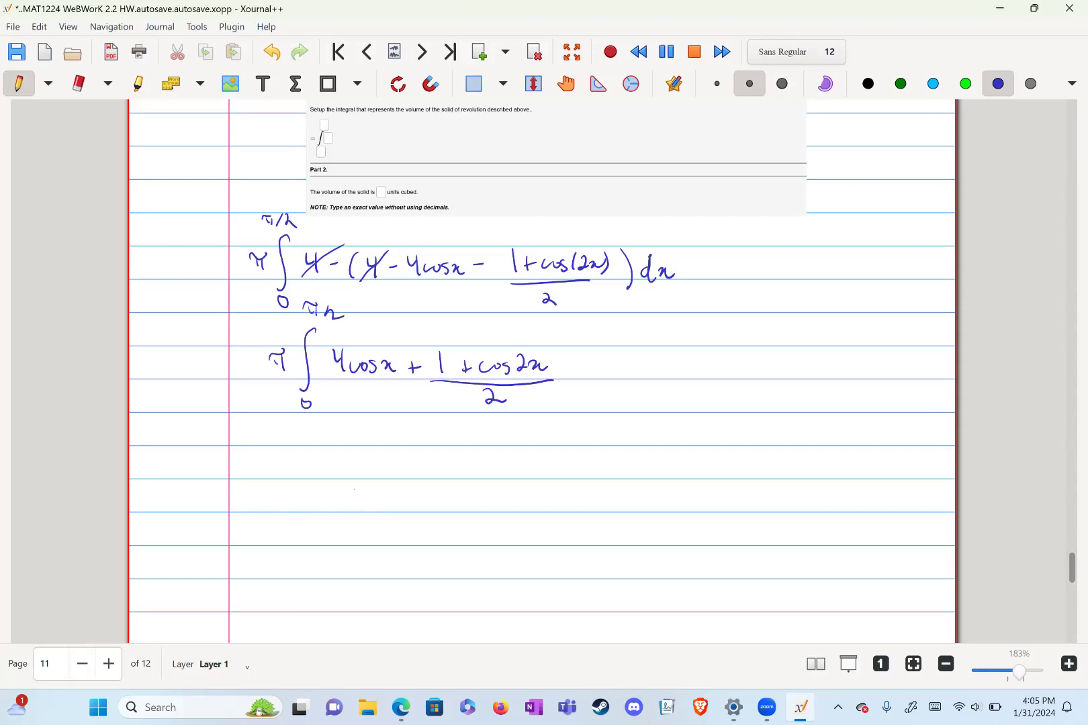
mouse_move(583, 368)
left_mouse_down()
mouse_move(585, 380)
mouse_move(600, 378)
left_mouse_up()
left_click_drag(597, 378, 610, 380)
- Write 4cos(x) − 1/2 − on the new line
scroll(541, 369, "down", 3)
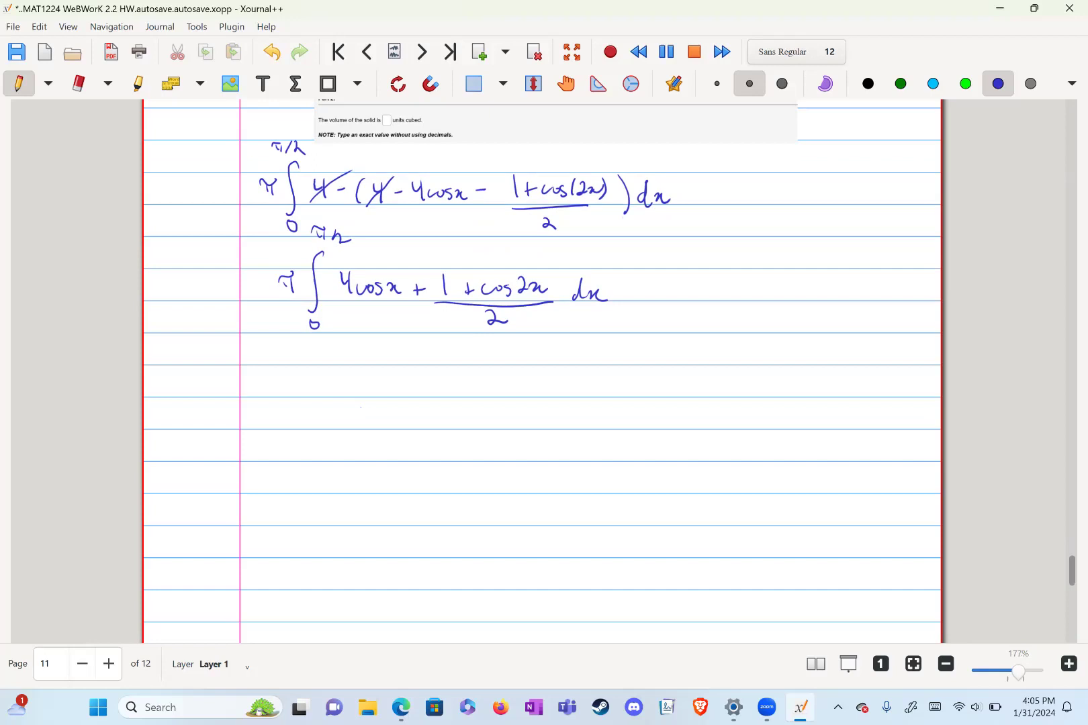
scroll(541, 369, "up", 2)
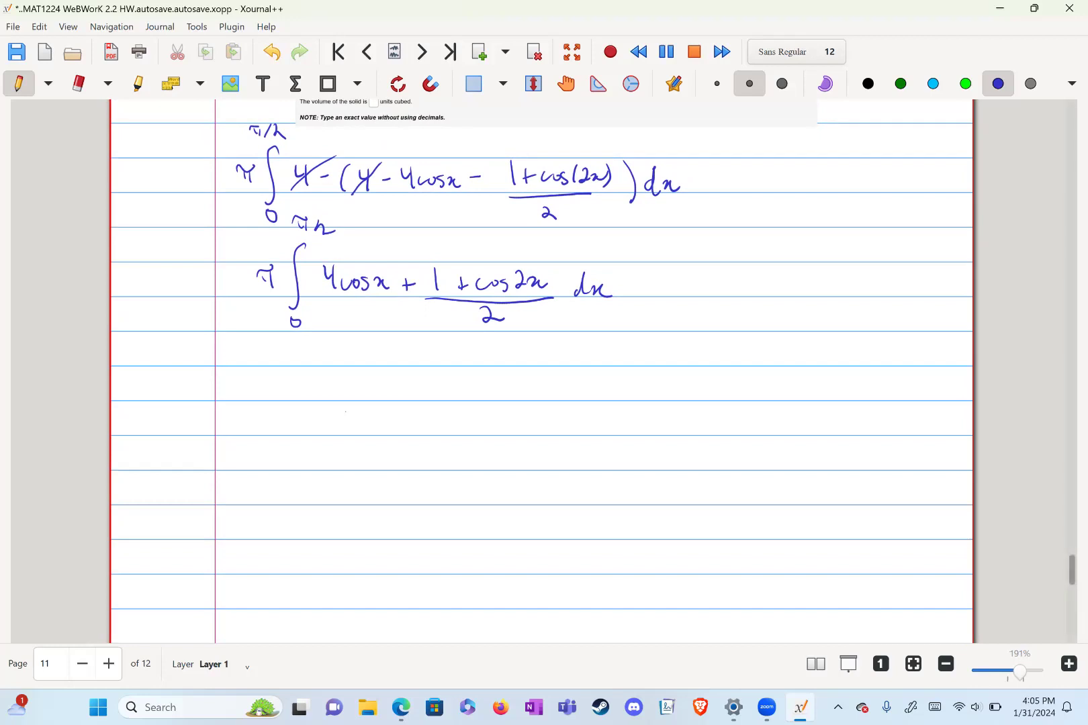
mouse_move(334, 369)
left_mouse_down()
mouse_move(341, 393)
mouse_move(356, 381)
mouse_move(366, 384)
mouse_move(352, 395)
mouse_move(396, 393)
left_mouse_up()
left_click_drag(406, 381, 398, 392)
left_click_drag(425, 385, 439, 385)
mouse_move(432, 377)
left_mouse_down()
mouse_move(432, 392)
mouse_move(449, 382)
left_mouse_up()
mouse_move(443, 384)
left_mouse_down()
mouse_move(459, 382)
mouse_move(464, 403)
mouse_move(477, 396)
mouse_move(384, 387)
mouse_move(382, 396)
left_mouse_up()
left_click_drag(393, 384, 408, 395)
left_click_drag(419, 385, 529, 380)
- Write the last term as cos 2x/2, replacing the initial sin 2x, and add dx
left_click_drag(541, 381, 577, 383)
left_click_drag(578, 375, 590, 380)
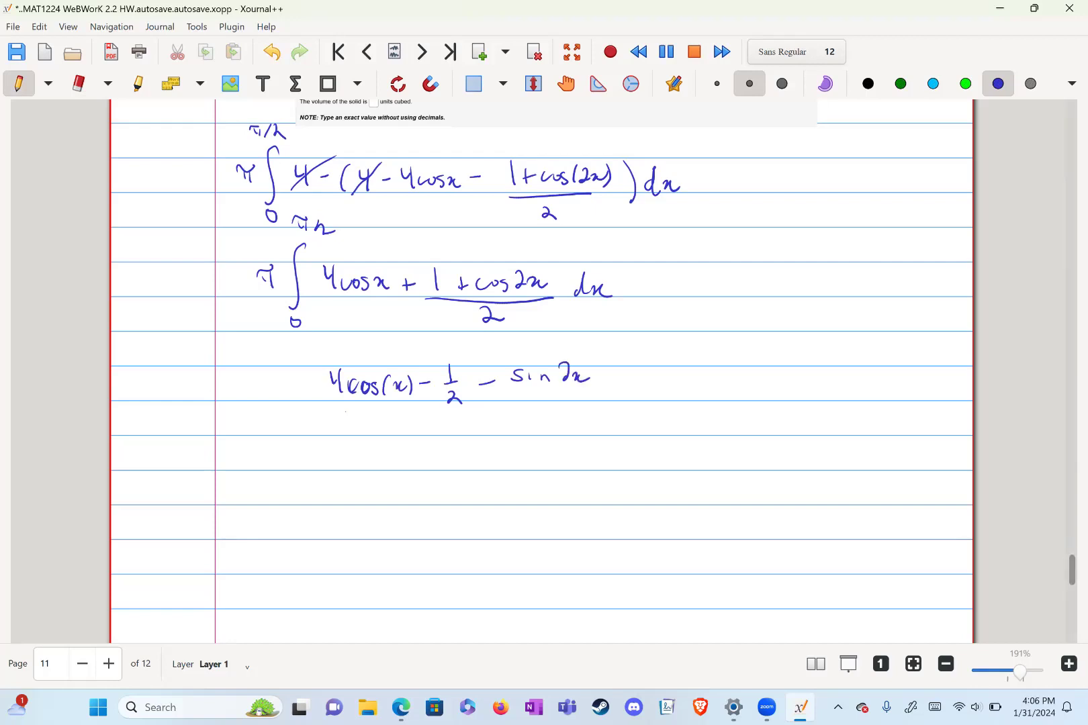
mouse_move(511, 395)
left_mouse_down()
mouse_move(582, 388)
mouse_move(546, 423)
mouse_move(578, 376)
mouse_move(516, 383)
left_mouse_up()
left_click_drag(532, 374, 542, 384)
mouse_move(557, 364)
left_mouse_down()
mouse_move(564, 384)
mouse_move(589, 373)
left_mouse_up()
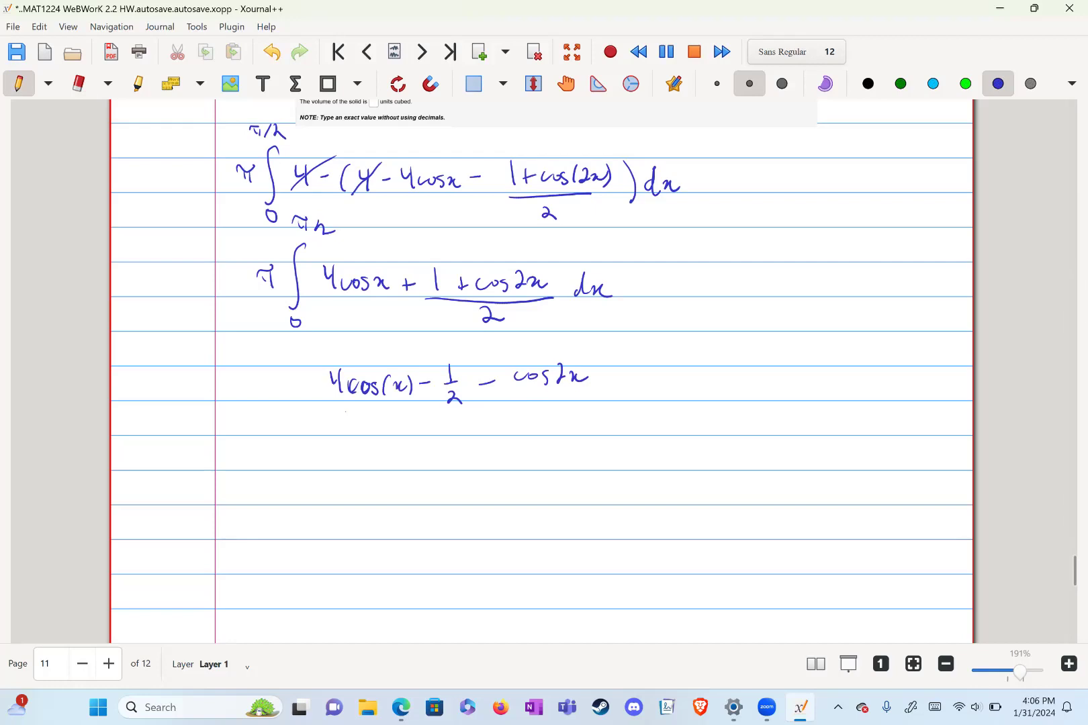
mouse_move(511, 393)
left_mouse_down()
mouse_move(584, 388)
mouse_move(560, 412)
mouse_move(608, 373)
left_mouse_up()
left_click_drag(611, 389, 640, 395)
- Add π and the integral sign with limits 0 and π/2 in front
mouse_move(310, 351)
left_mouse_down()
mouse_move(300, 434)
mouse_move(323, 334)
mouse_move(320, 346)
left_mouse_up()
mouse_move(334, 332)
left_mouse_down()
mouse_move(331, 345)
mouse_move(347, 350)
left_mouse_up()
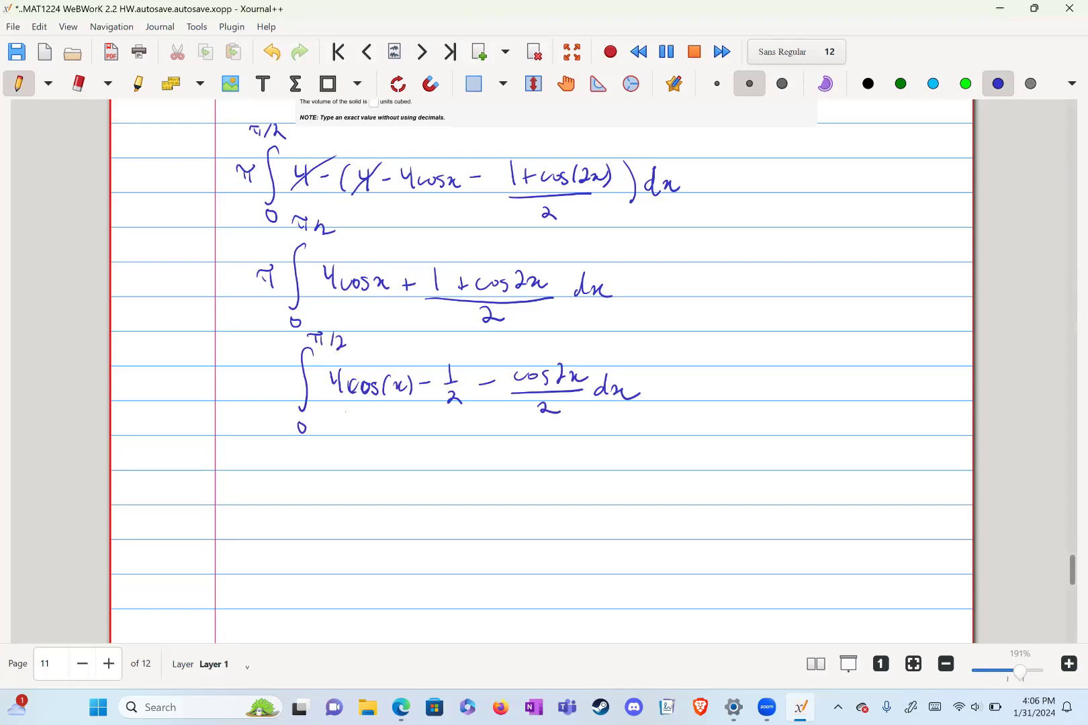
mouse_move(266, 376)
left_mouse_down()
mouse_move(285, 370)
mouse_move(283, 386)
left_mouse_up()
- Write the antiderivative's first terms, 4sin x − x/2
scroll(542, 371, "down", 4)
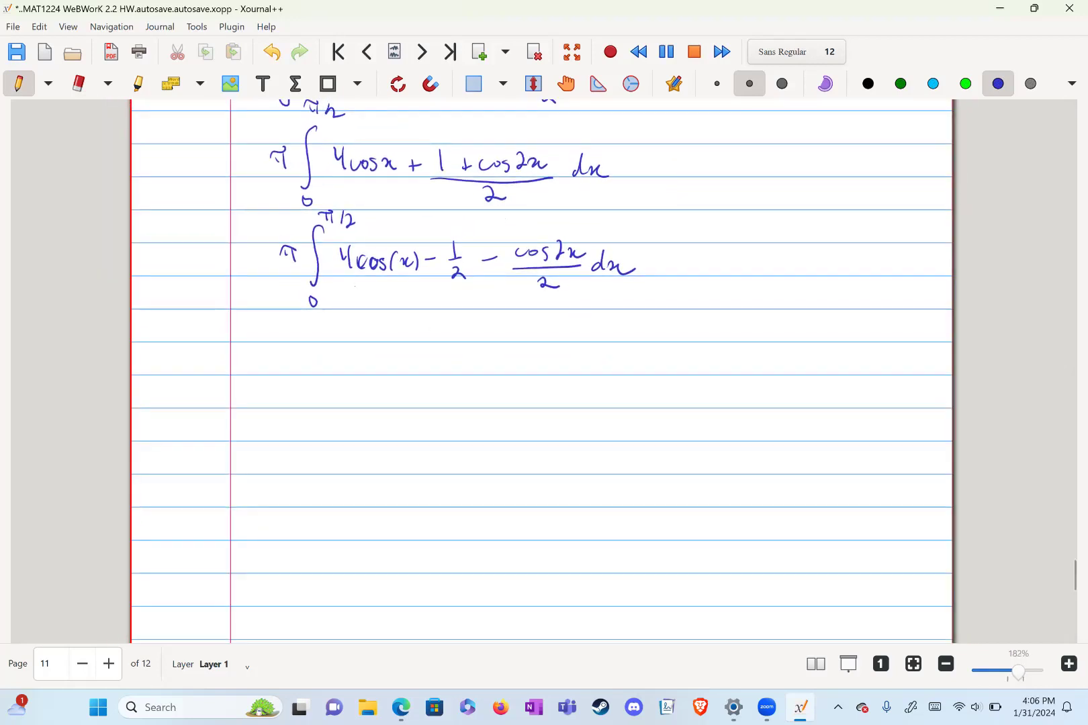
left_click_drag(330, 346, 340, 370)
left_click_drag(353, 357, 344, 369)
left_click_drag(361, 354, 376, 369)
left_click_drag(379, 356, 381, 370)
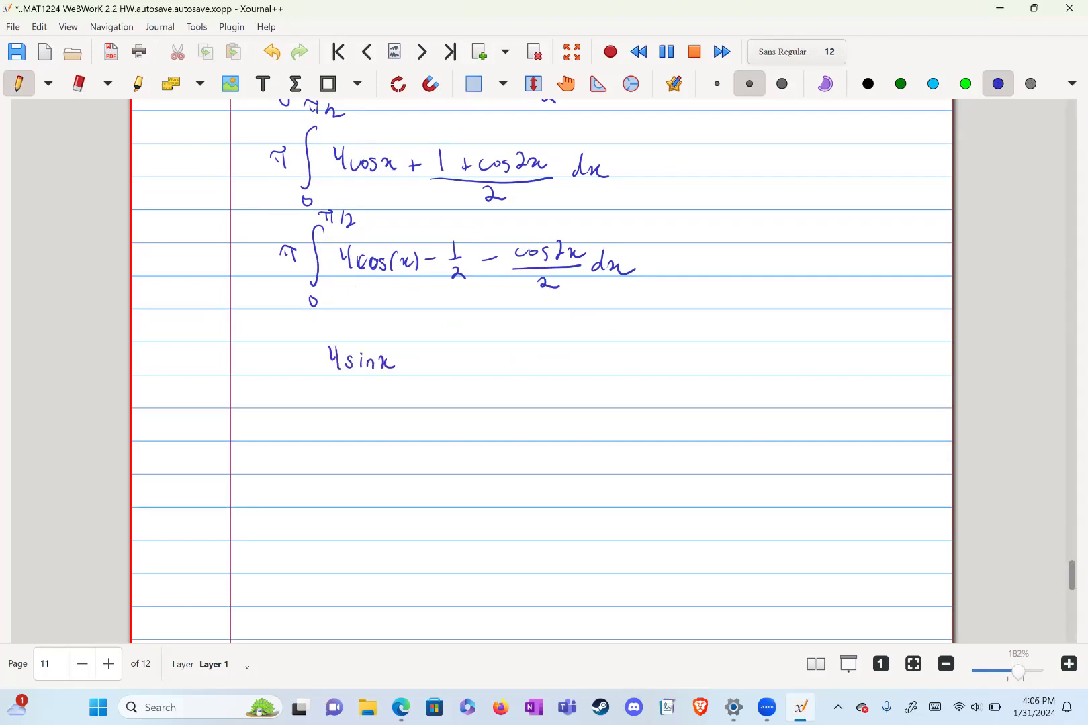
left_click_drag(440, 340, 450, 348)
mouse_move(458, 341)
left_mouse_down()
mouse_move(446, 349)
mouse_move(455, 357)
left_mouse_up()
mouse_move(443, 366)
left_mouse_down()
mouse_move(444, 380)
mouse_move(508, 362)
left_mouse_up()
- Add − sin 2x/4 and an evaluation bar from 0 to π/2
mouse_move(521, 351)
left_mouse_down()
mouse_move(534, 363)
mouse_move(566, 357)
left_mouse_up()
left_click_drag(568, 348, 573, 358)
left_click_drag(500, 376, 559, 370)
left_click_drag(527, 381, 537, 405)
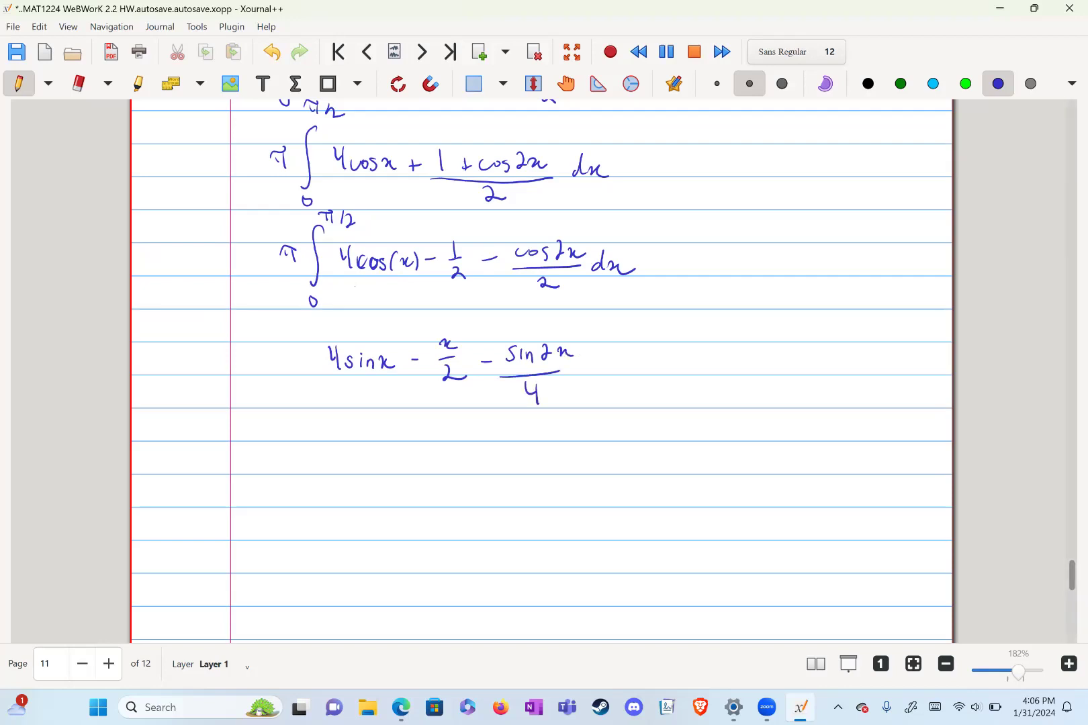
left_click_drag(593, 328, 593, 393)
left_click_drag(591, 403, 595, 404)
left_click_drag(589, 307, 607, 303)
mouse_move(596, 307)
left_mouse_down()
mouse_move(608, 328)
mouse_move(642, 323)
left_mouse_up()
- Begin the upper-limit substitution with 4sin(π/2) −
scroll(541, 369, "down", 3)
scroll(541, 370, "down", 2, "ctrl")
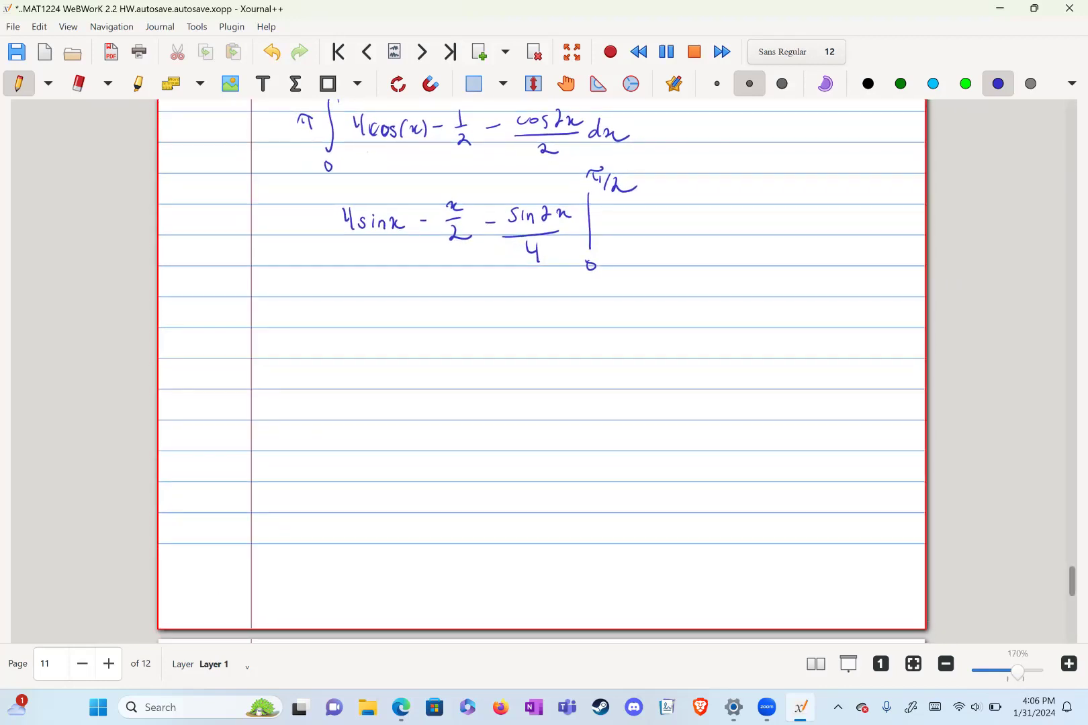
left_click_drag(289, 302, 293, 313)
left_click_drag(313, 310, 304, 322)
mouse_move(317, 312)
left_mouse_down()
mouse_move(345, 328)
mouse_move(371, 306)
mouse_move(376, 319)
left_mouse_up()
mouse_move(366, 325)
left_mouse_down()
mouse_move(392, 326)
mouse_move(459, 293)
mouse_move(464, 325)
left_mouse_up()
- Continue with π/4 − sin(π)/4
left_click_drag(460, 319, 459, 332)
left_click_drag(480, 319, 509, 317)
left_click_drag(523, 307, 550, 317)
mouse_move(558, 309)
left_mouse_down()
mouse_move(576, 302)
mouse_move(587, 316)
left_mouse_up()
mouse_move(502, 328)
left_mouse_down()
mouse_move(583, 321)
mouse_move(547, 345)
left_mouse_up()
left_click_drag(546, 335, 549, 356)
- Wrap the upper-limit terms in parentheses, preceded by π and an opening bracket
left_click_drag(281, 286, 280, 345)
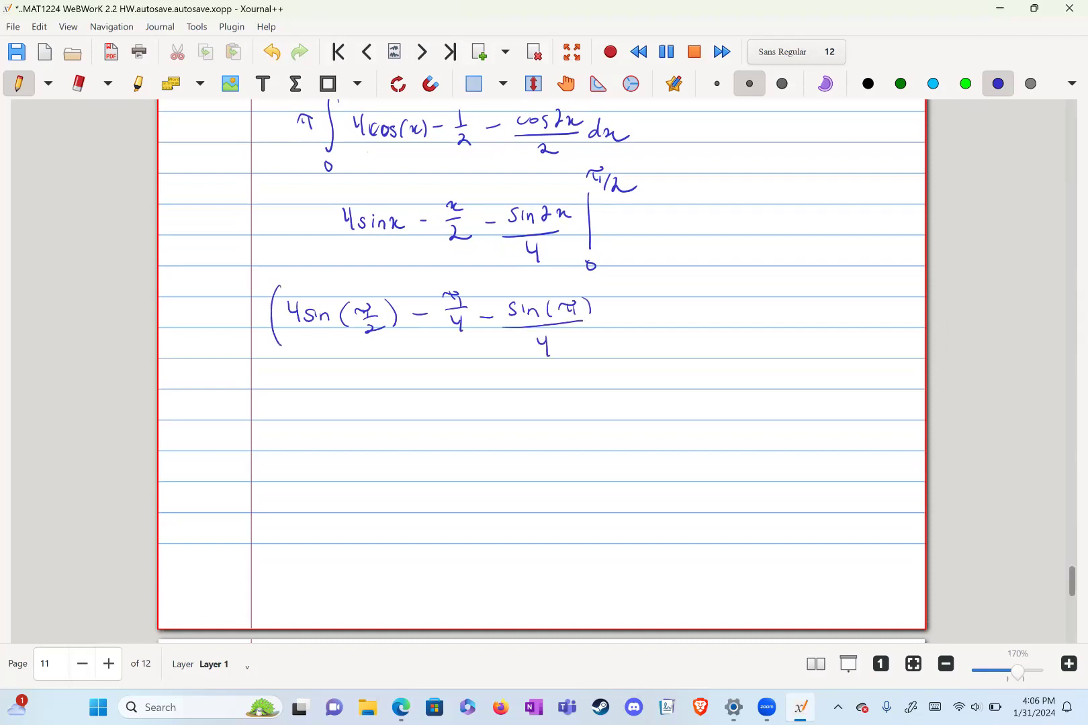
left_click_drag(595, 286, 605, 349)
mouse_move(246, 274)
left_mouse_down()
mouse_move(265, 272)
mouse_move(266, 358)
left_mouse_up()
mouse_move(199, 310)
left_mouse_down()
mouse_move(221, 306)
mouse_move(211, 321)
left_mouse_up()
left_click_drag(217, 308, 219, 327)
- Start the lower-limit term as − (4sin(0)
mouse_move(627, 316)
left_mouse_down()
mouse_move(641, 316)
mouse_move(662, 349)
left_mouse_up()
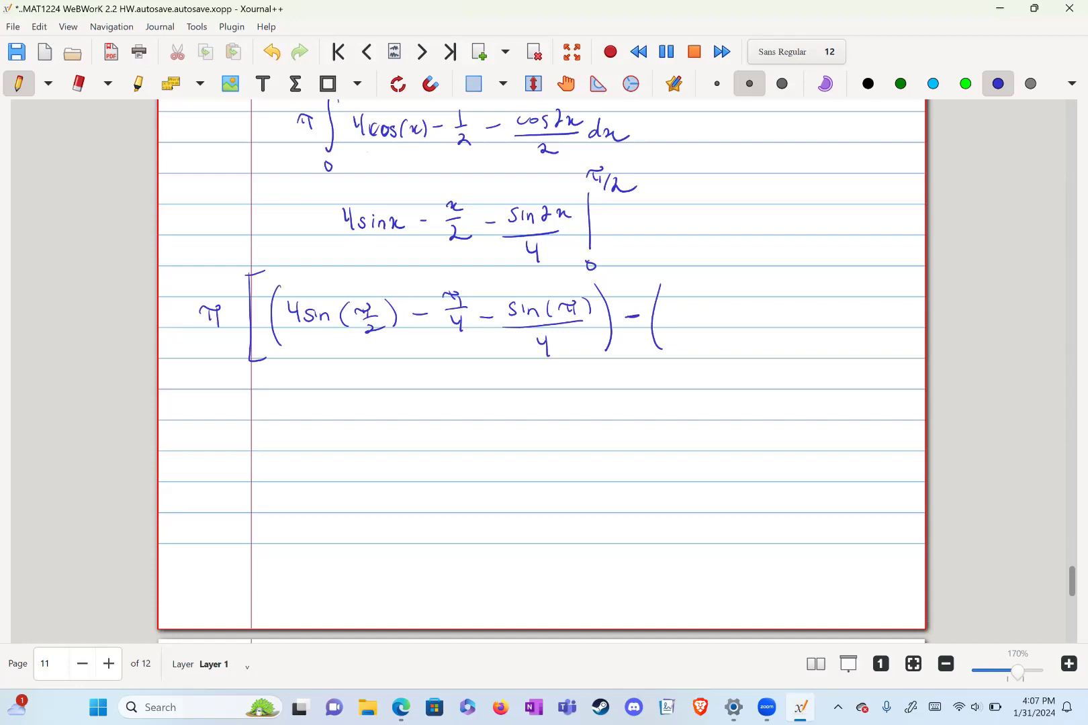
left_click_drag(668, 304, 675, 316)
left_click_drag(673, 309, 675, 326)
mouse_move(687, 312)
left_mouse_down()
mouse_move(680, 325)
mouse_move(707, 326)
left_mouse_up()
mouse_move(717, 306)
left_mouse_down()
mouse_move(714, 324)
mouse_move(726, 312)
mouse_move(733, 328)
mouse_move(773, 313)
mouse_move(801, 320)
left_mouse_up()
- Finish with − 0 − sin(0)/4, closing the parenthesis and square bracket
mouse_move(818, 313)
left_mouse_down()
mouse_move(809, 324)
mouse_move(832, 313)
left_mouse_up()
mouse_move(843, 306)
left_mouse_down()
mouse_move(838, 323)
mouse_move(852, 314)
left_mouse_up()
left_click_drag(859, 306, 863, 326)
mouse_move(796, 339)
left_mouse_down()
mouse_move(854, 333)
mouse_move(833, 363)
left_mouse_up()
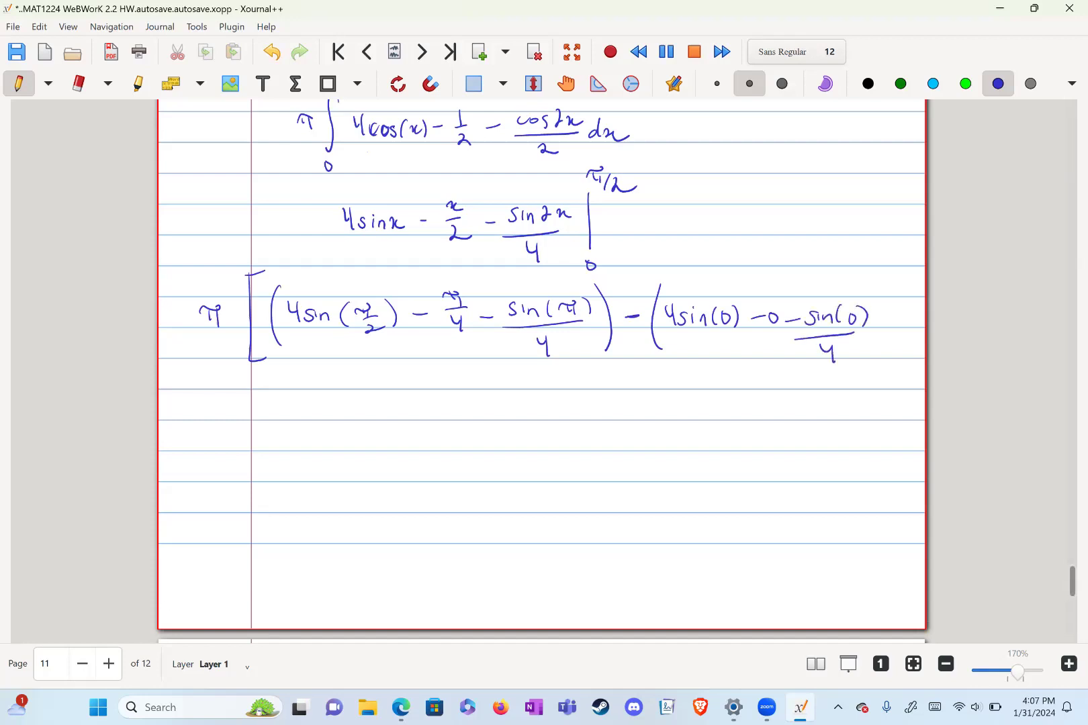
left_click_drag(865, 289, 867, 357)
mouse_move(879, 279)
left_mouse_down()
mouse_move(899, 279)
mouse_move(884, 370)
left_mouse_up()
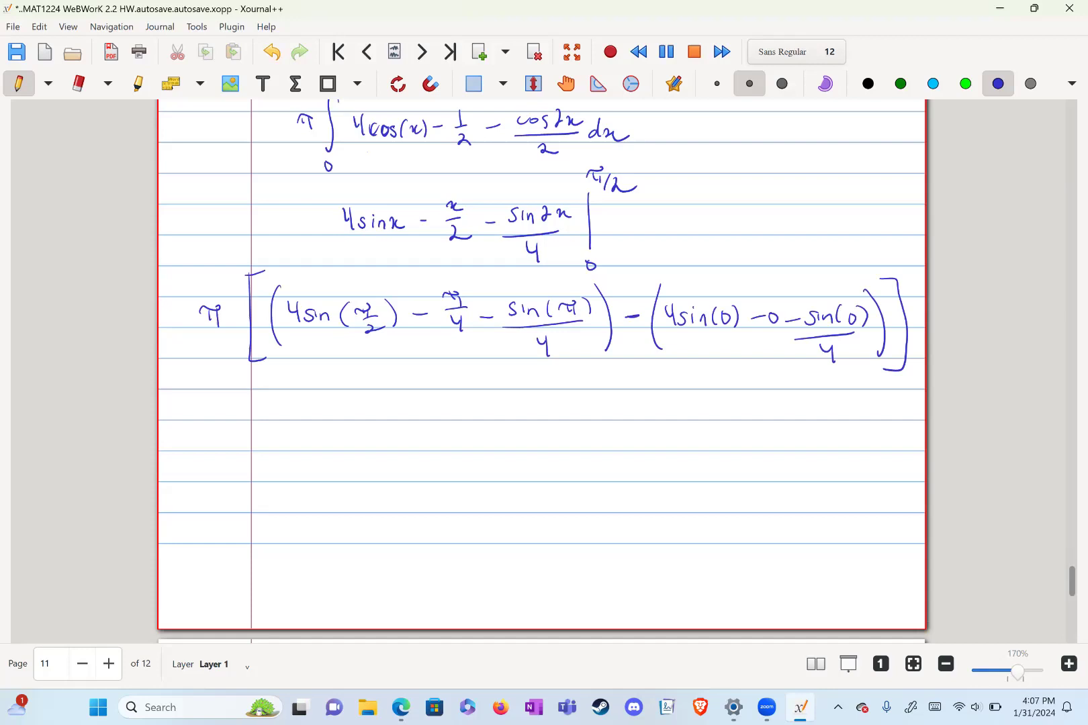
- Below the substitution, handwrite the simplified expression 16π/4 − π²/4 followed by an equals sign
scroll(537, 369, "down", 3)
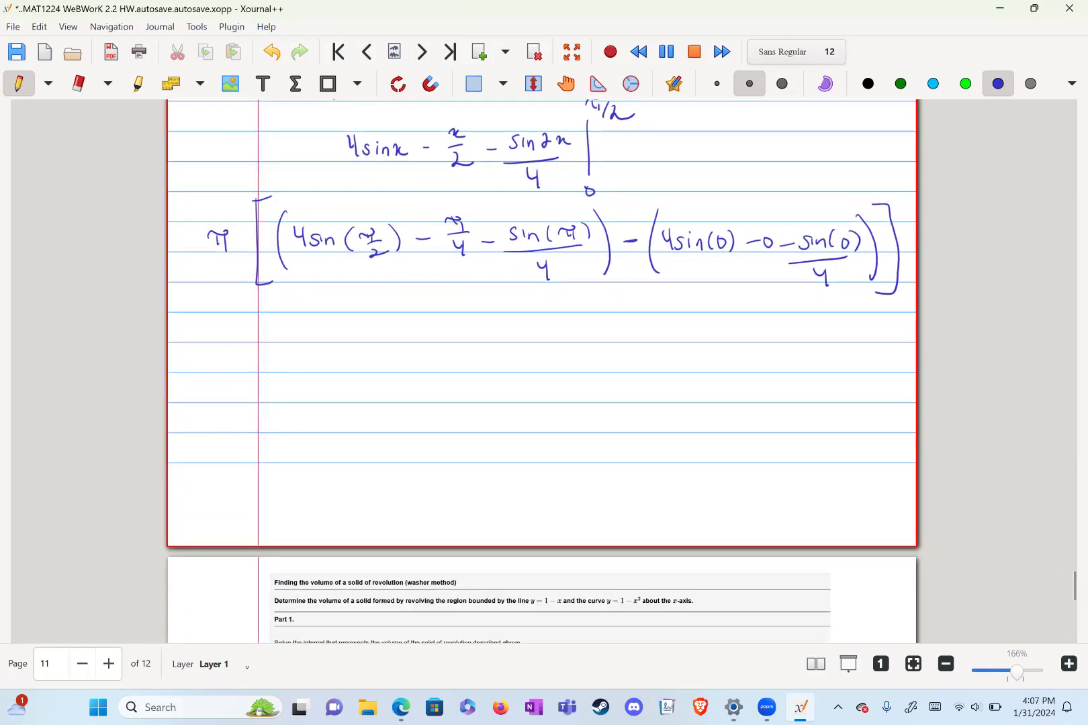
left_click_drag(364, 317, 364, 341)
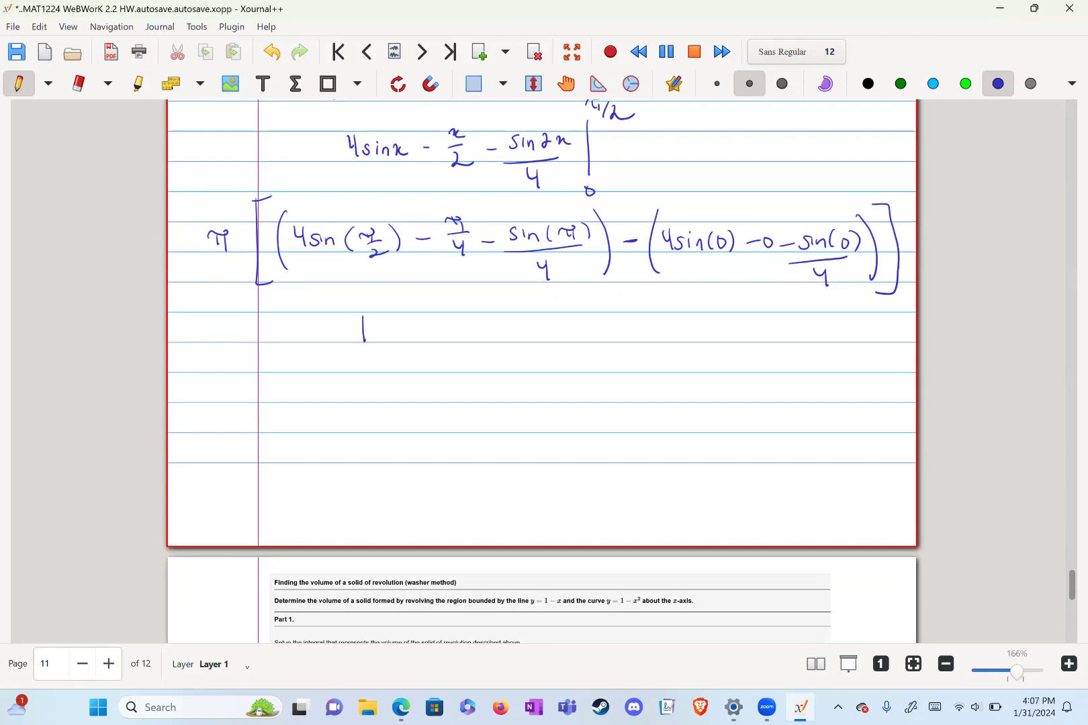
mouse_move(392, 318)
left_mouse_down()
mouse_move(381, 334)
mouse_move(415, 322)
mouse_move(411, 335)
left_mouse_up()
mouse_move(361, 347)
left_mouse_down()
mouse_move(414, 345)
mouse_move(391, 360)
mouse_move(391, 381)
left_mouse_up()
mouse_move(429, 356)
left_mouse_down()
mouse_move(483, 327)
mouse_move(479, 342)
left_mouse_up()
mouse_move(494, 320)
left_mouse_down()
mouse_move(509, 329)
mouse_move(484, 366)
left_mouse_up()
mouse_move(482, 361)
left_mouse_down()
mouse_move(479, 383)
mouse_move(534, 347)
mouse_move(540, 356)
left_mouse_up()
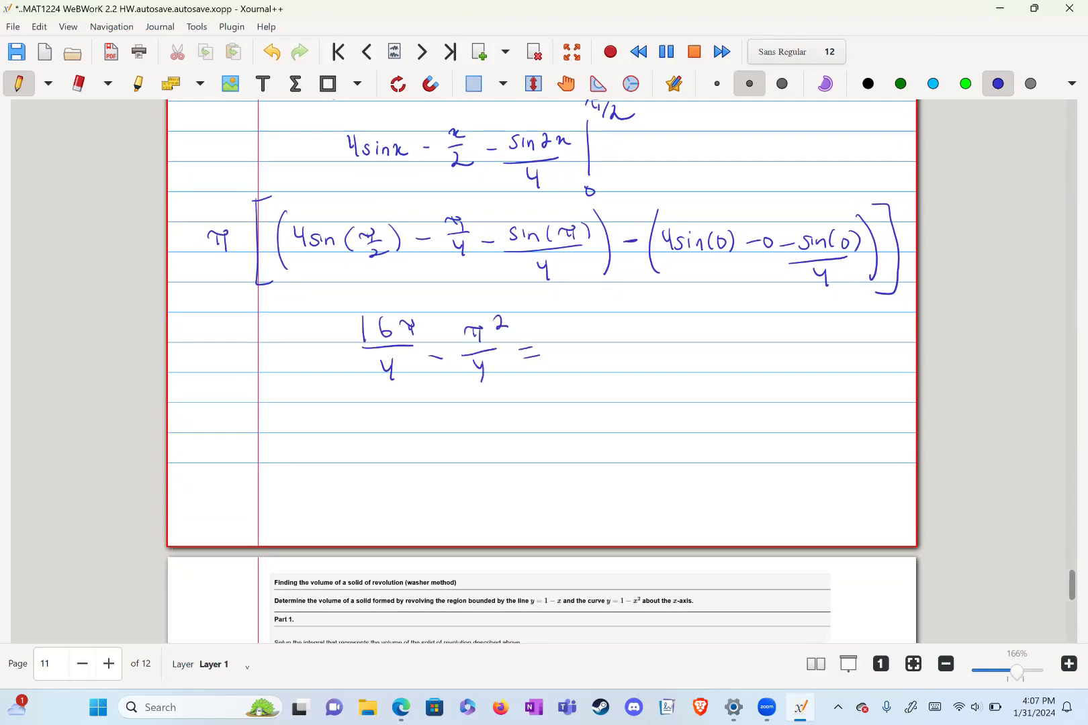
- Write the combined result (16π − π²)/4 and draw a box around it
mouse_move(611, 322)
left_mouse_down()
mouse_move(614, 345)
mouse_move(659, 326)
mouse_move(647, 343)
left_mouse_up()
mouse_move(655, 329)
left_mouse_down()
mouse_move(657, 342)
mouse_move(709, 320)
mouse_move(702, 338)
mouse_move(729, 317)
left_mouse_up()
mouse_move(599, 355)
left_mouse_down()
mouse_move(707, 349)
mouse_move(662, 371)
mouse_move(658, 390)
left_mouse_up()
mouse_move(592, 399)
left_mouse_down()
mouse_move(585, 354)
mouse_move(737, 402)
mouse_move(589, 418)
left_mouse_up()
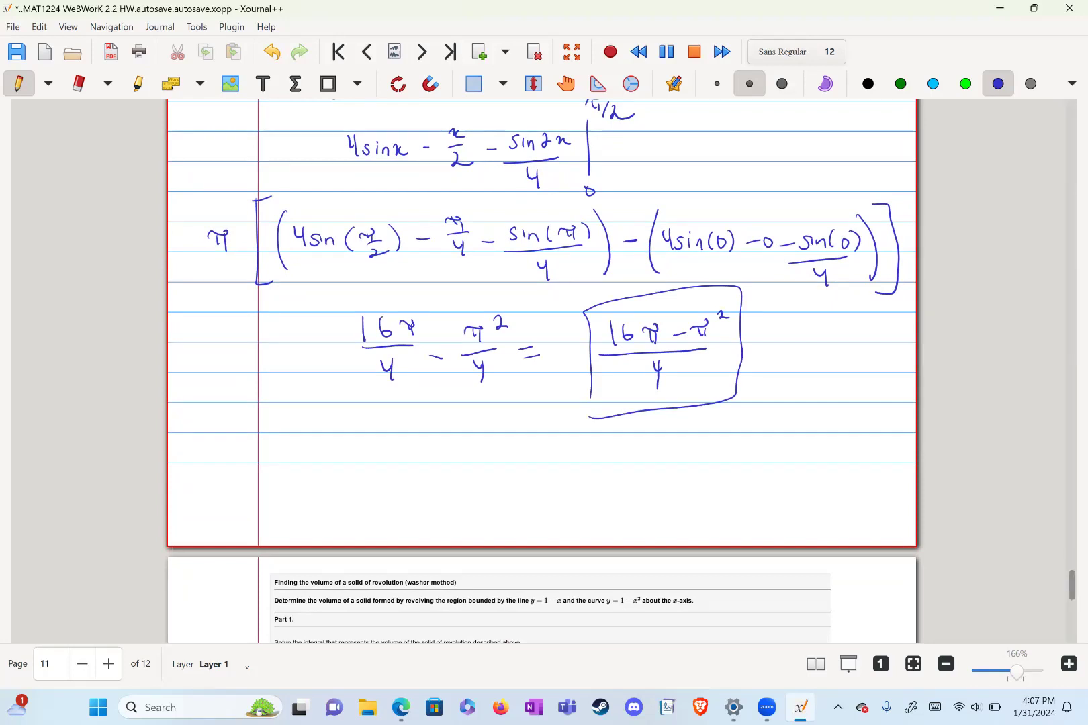